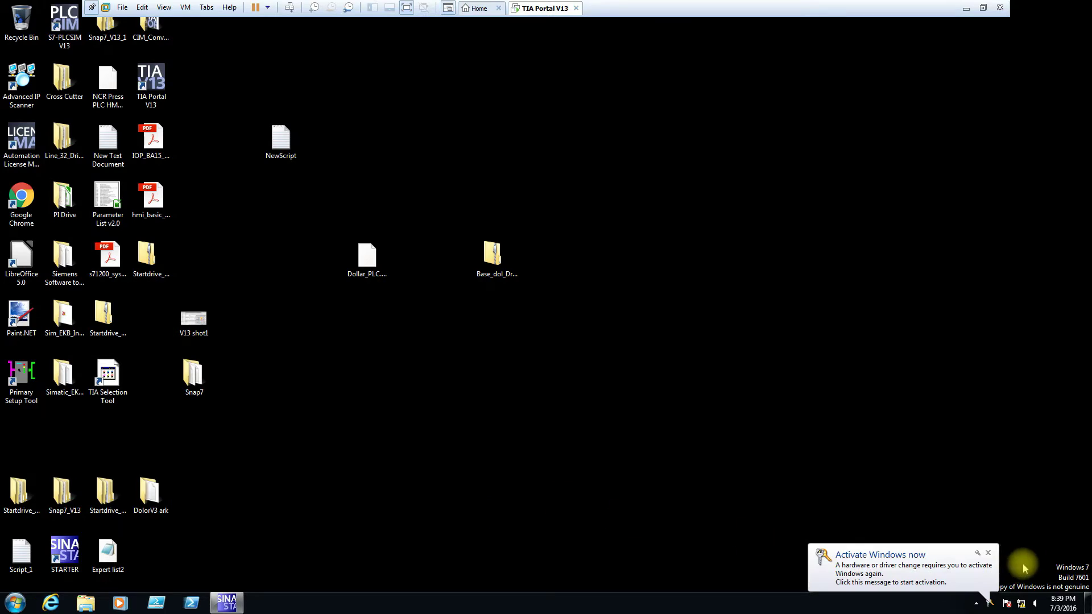
- Close the 'Activate Windows now' balloon in the system tray
click(986, 549)
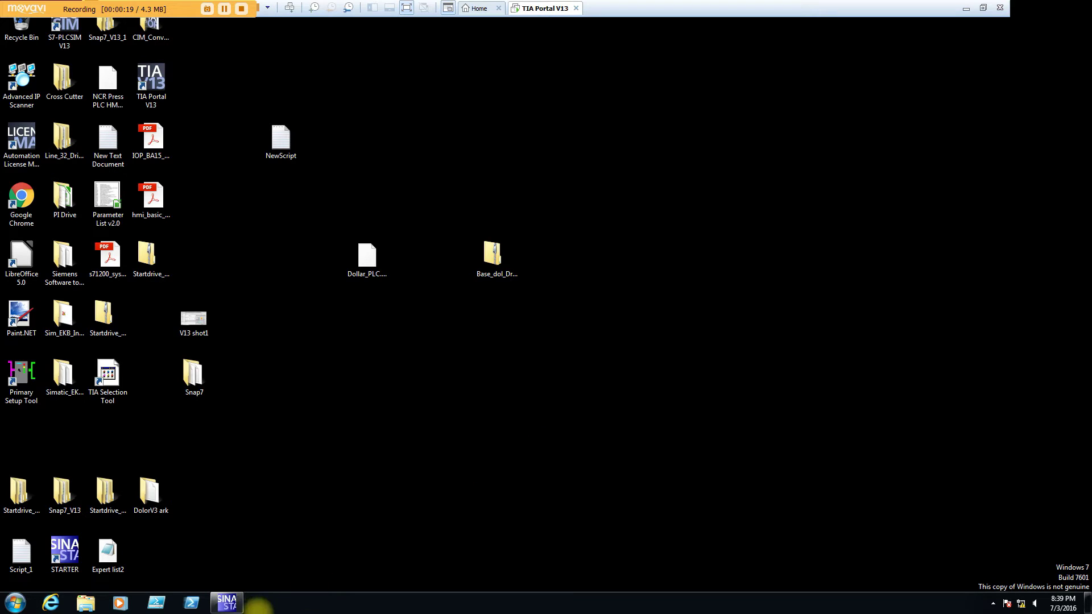
- Restore the STARTER window with Base_Dollar's CU1 expert list (p918 = 41) and reposition it
click(227, 602)
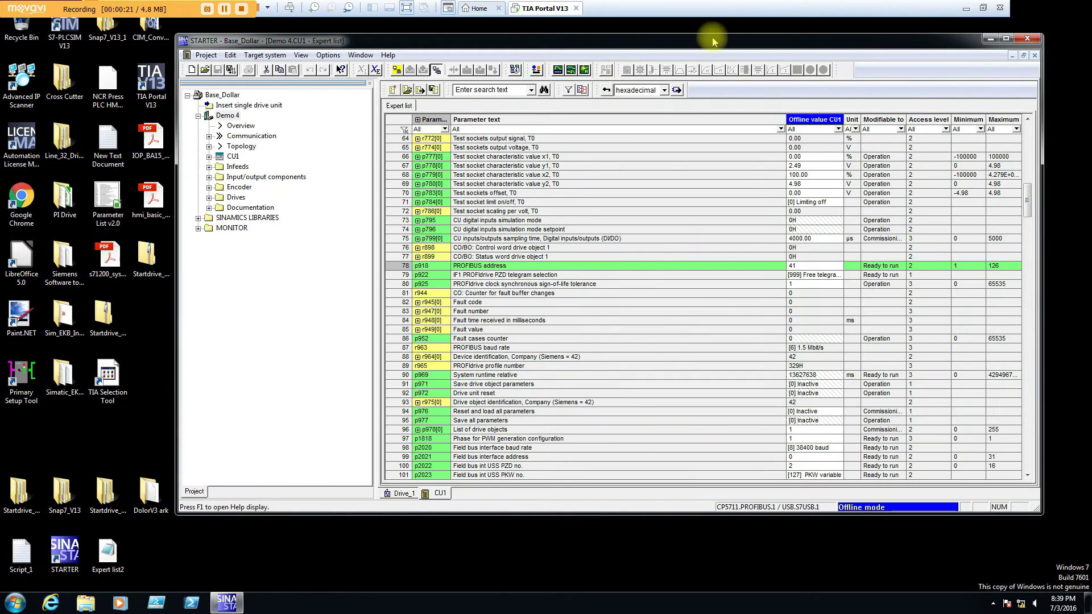
click(742, 43)
drag(731, 45, 638, 50)
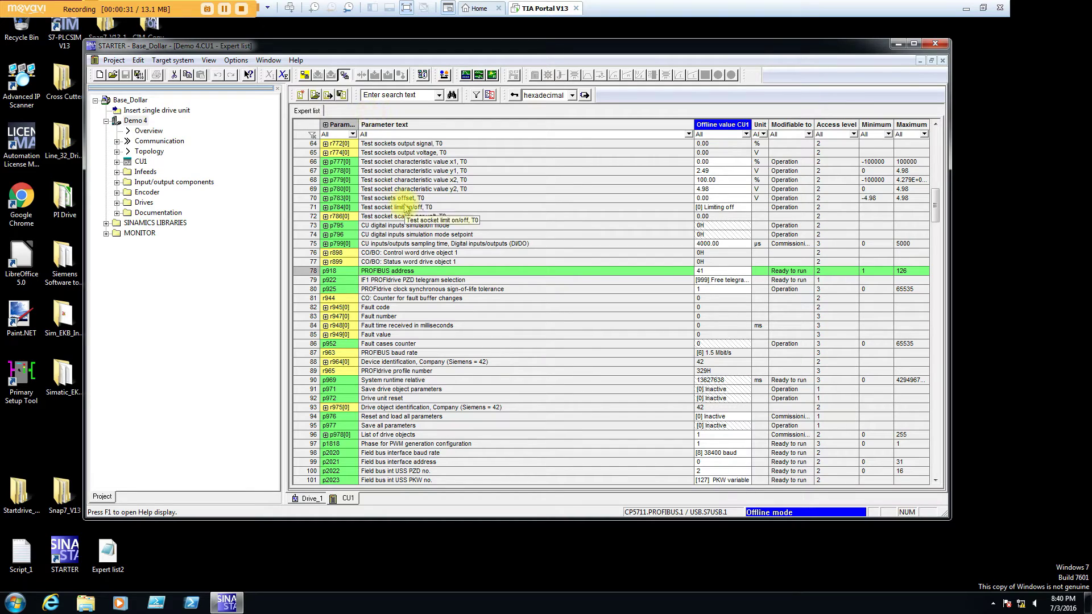
drag(542, 51, 561, 60)
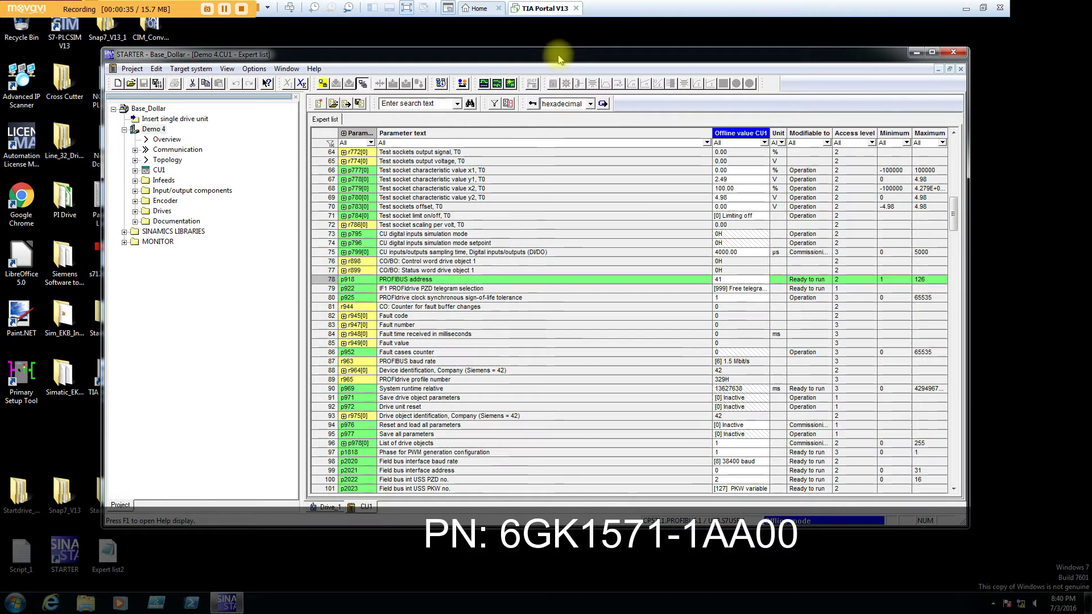
drag(557, 60, 552, 54)
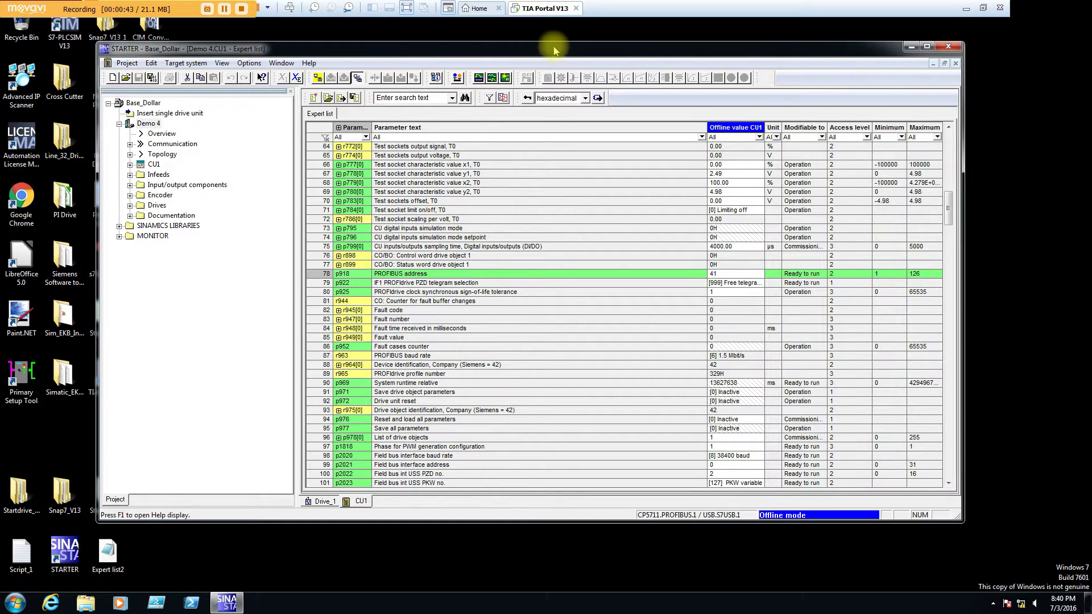
drag(550, 45, 540, 40)
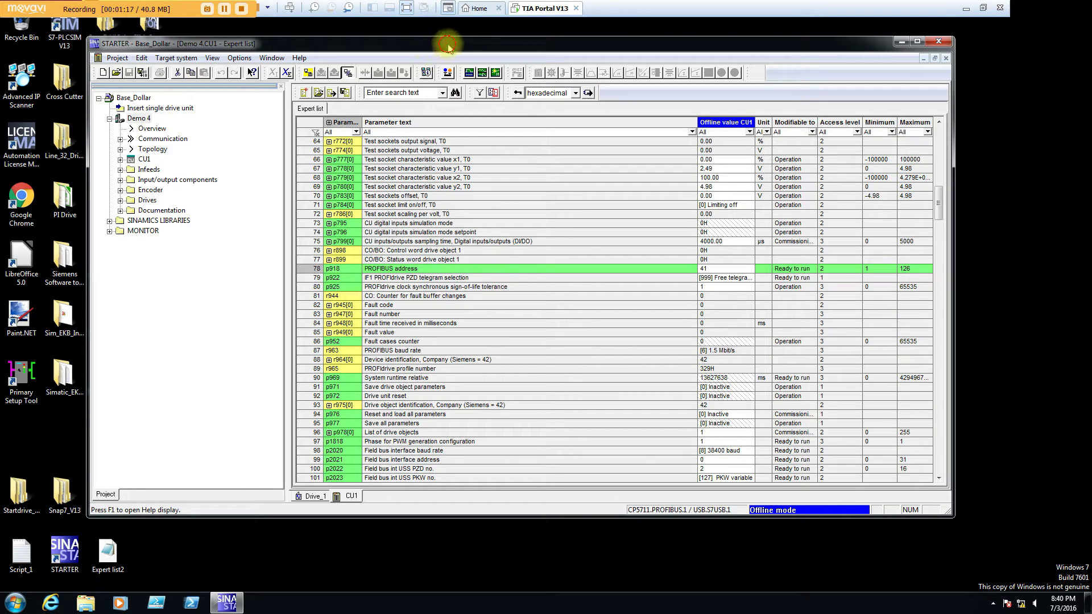
drag(446, 42, 439, 39)
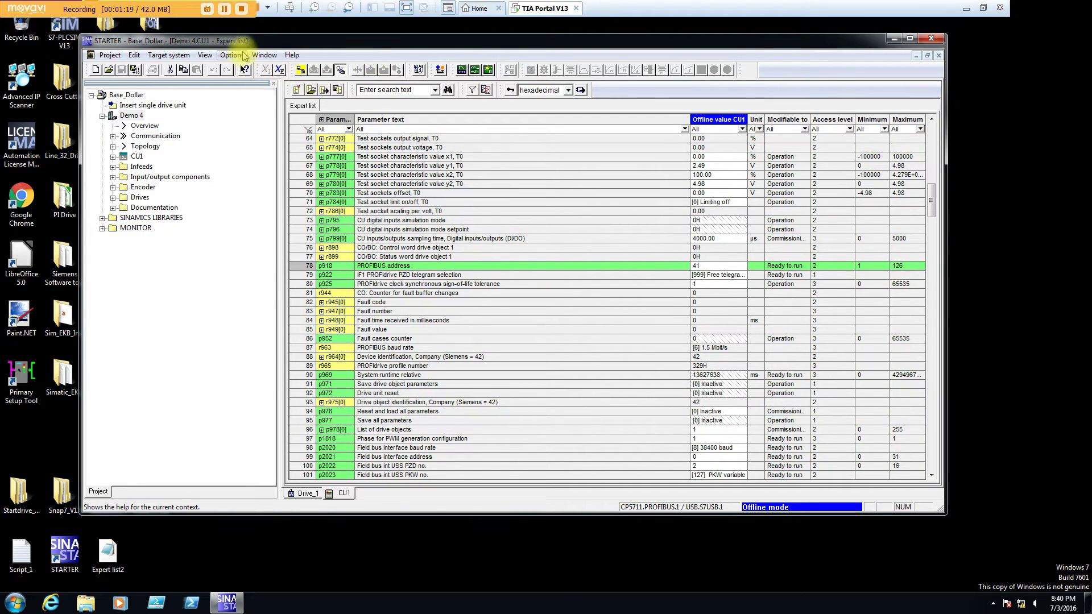
- Open Options > Set PG/PC interface, showing S7ONLINE on CP5711.PROFIBUS.1
click(234, 55)
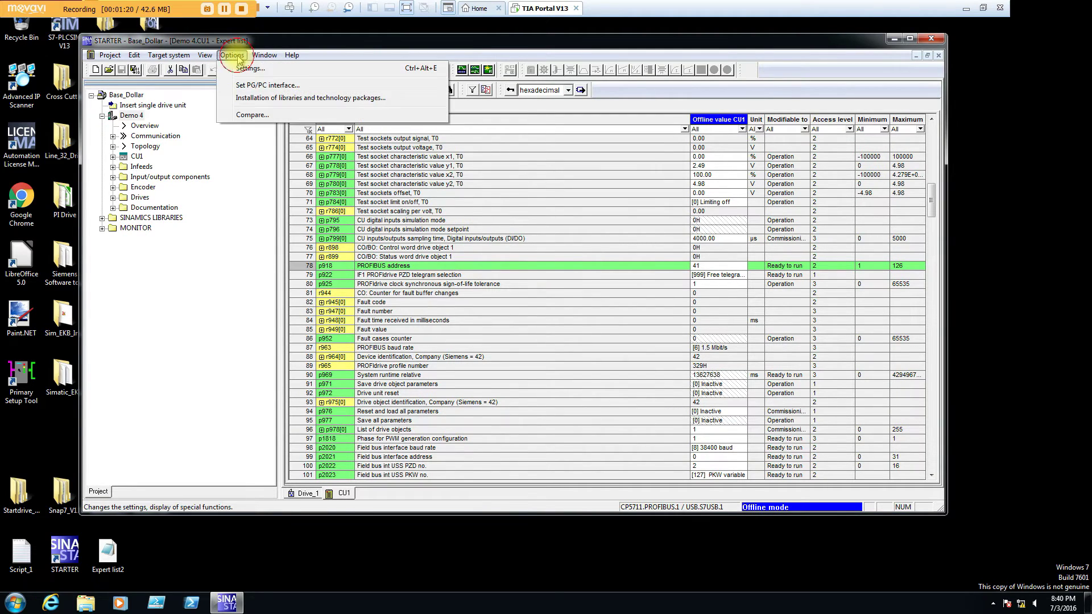
click(246, 87)
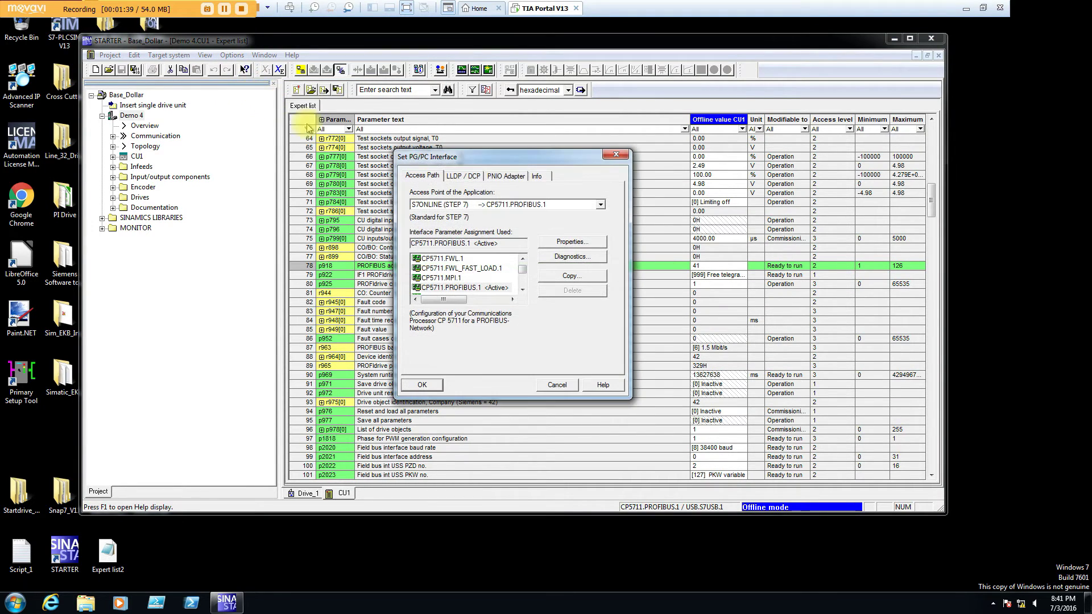
click(492, 155)
drag(493, 155, 352, 37)
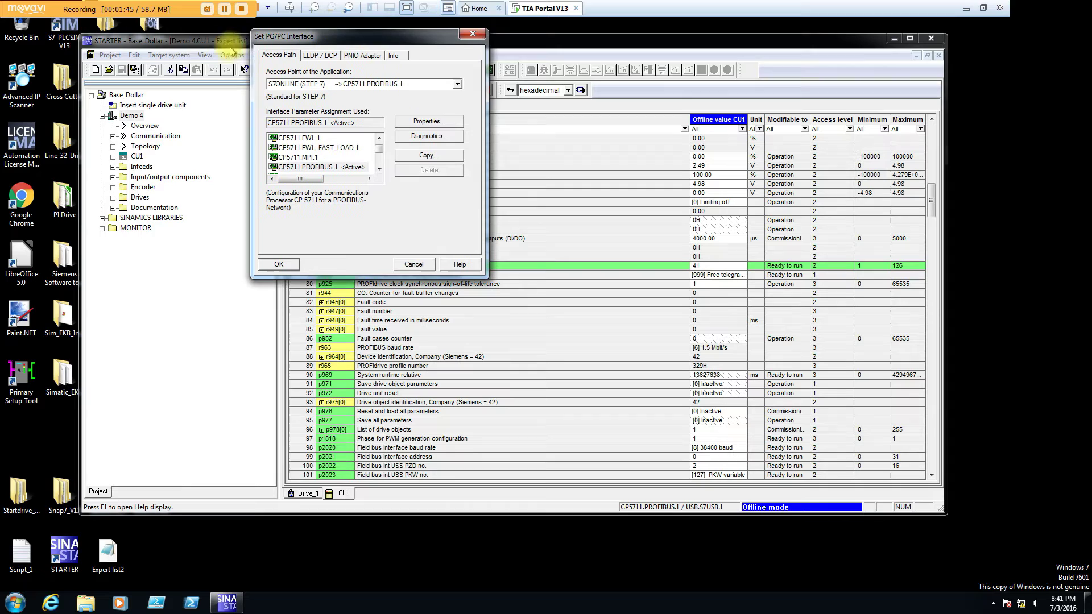
click(378, 169)
click(379, 169)
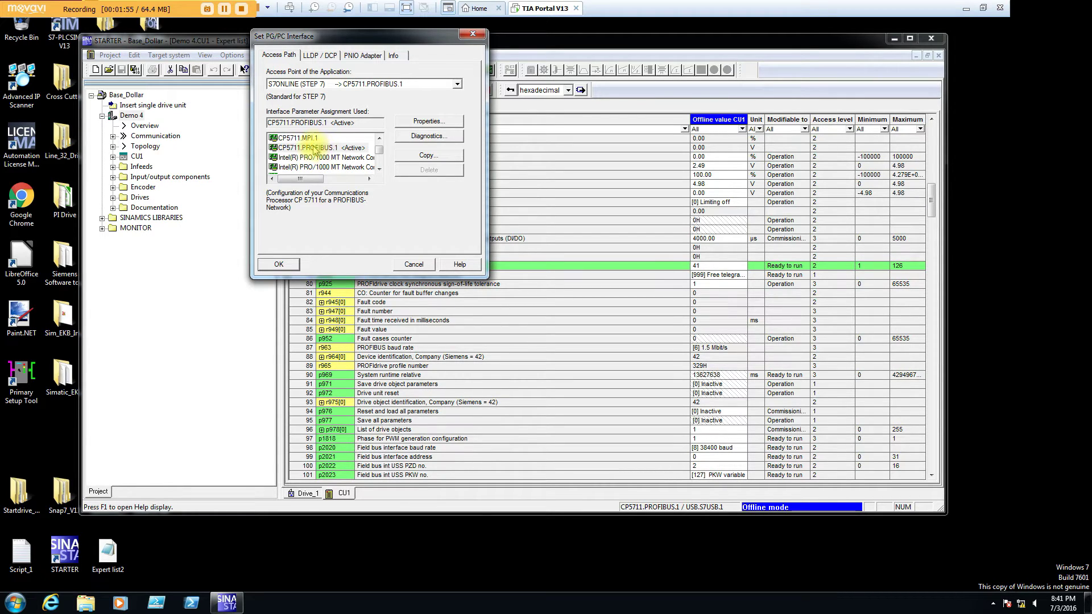
scroll(380, 147, up, 3)
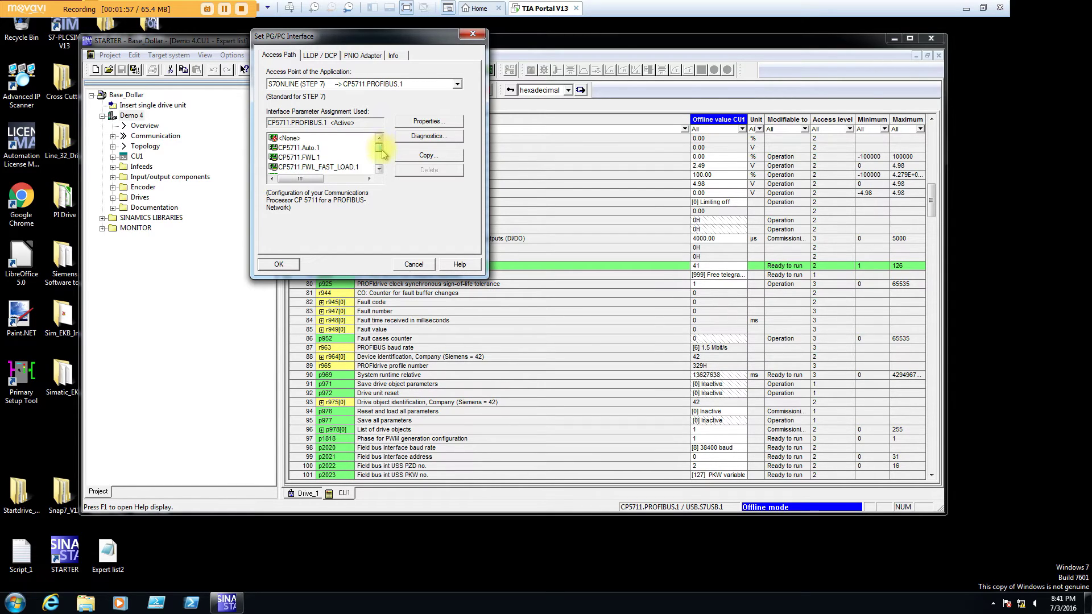
scroll(382, 149, down, 2)
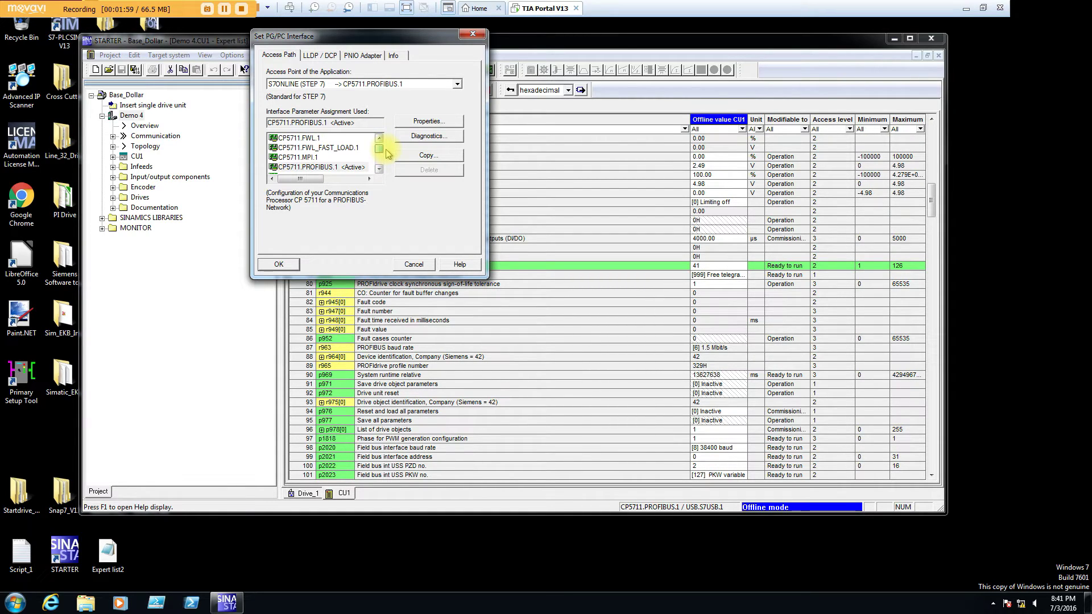
scroll(385, 150, down, 1)
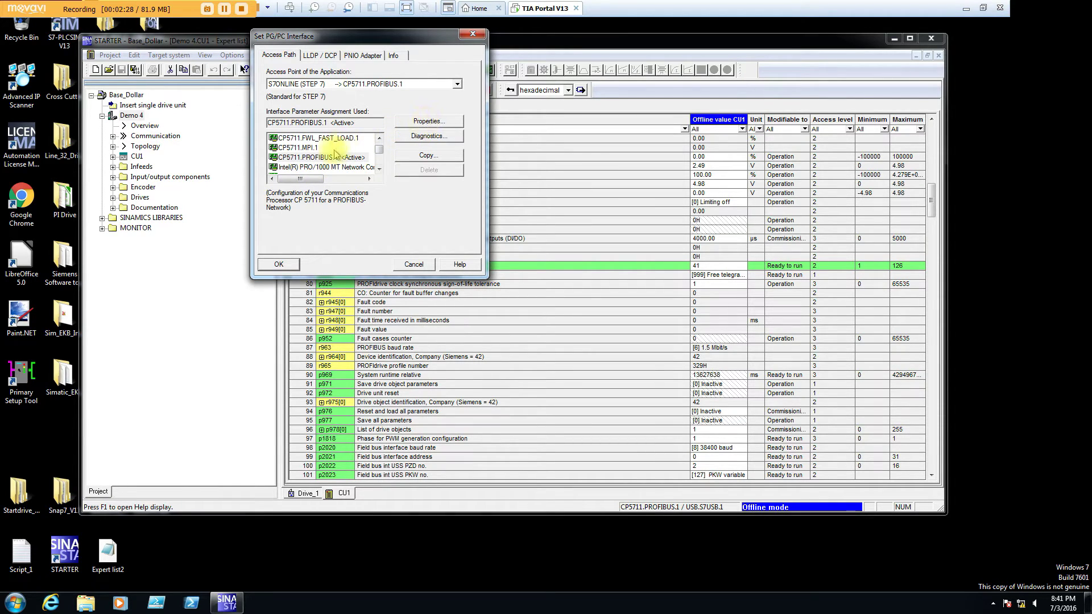
- In the CP5711.PROFIBUS.1 properties, clear 'PG/PC is the only master on bus'
click(459, 121)
click(477, 203)
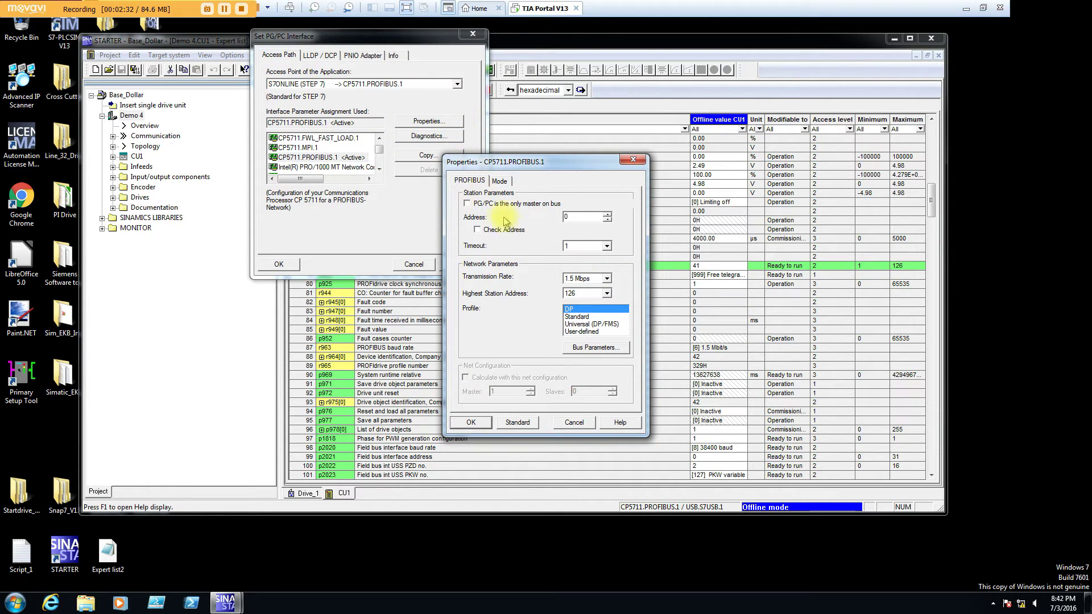
- Keep the transmission rate at 1.5 Mbps and confirm the PROFIBUS properties with OK
click(607, 279)
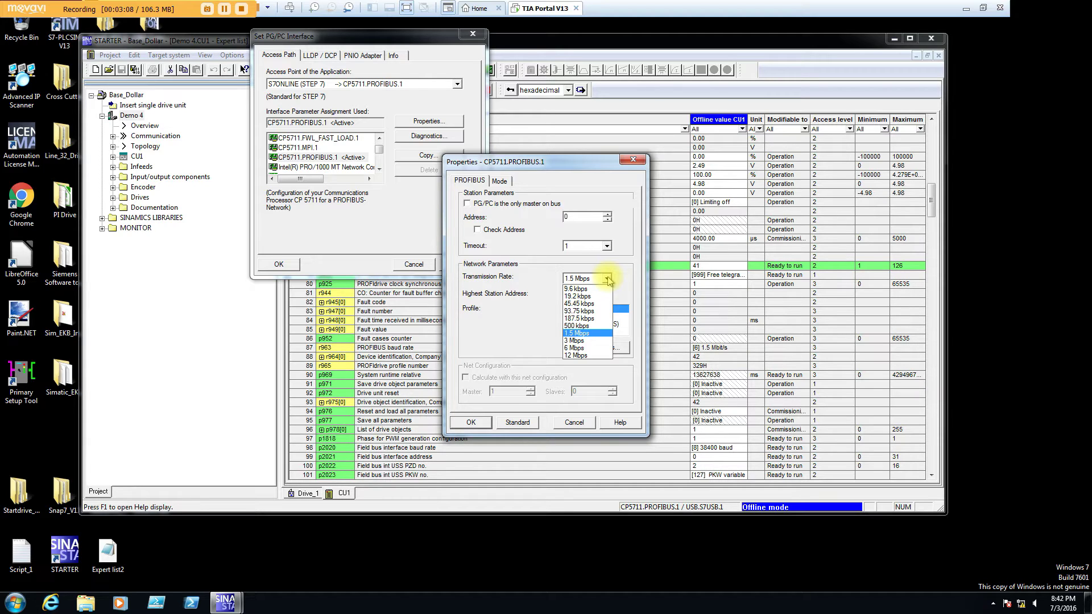
click(608, 279)
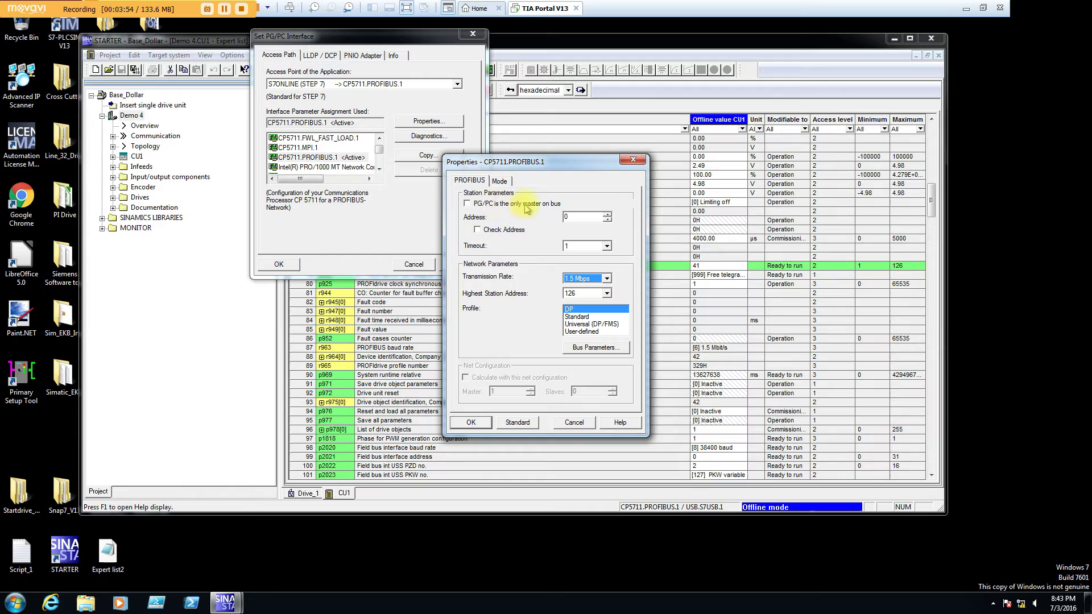
click(474, 422)
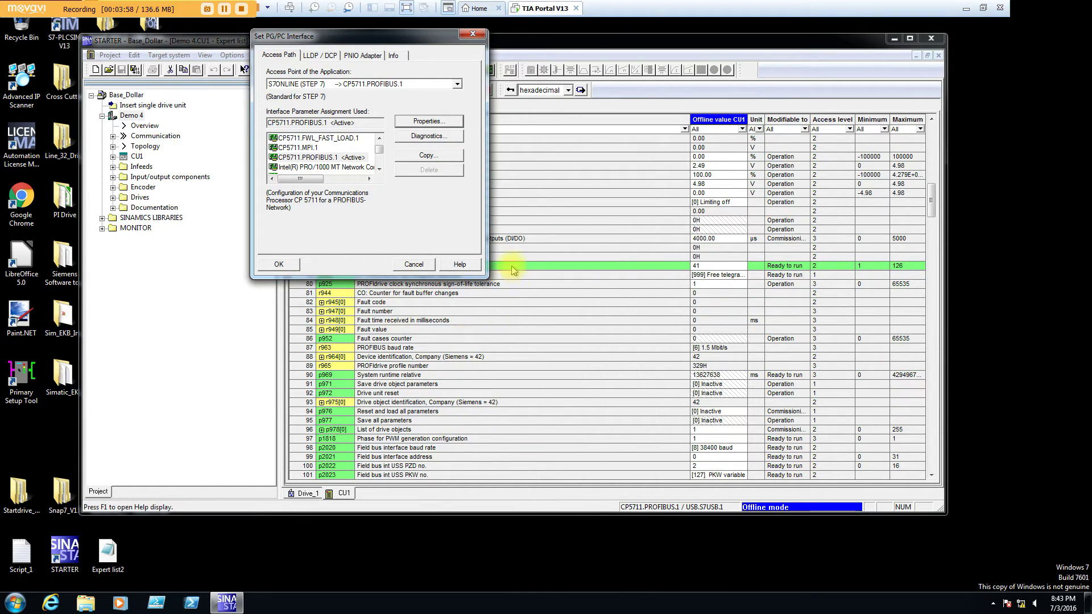
- Open network diagnostics for CP5711.PROFIBUS.1 and arrange the windows side by side
drag(418, 40, 452, 33)
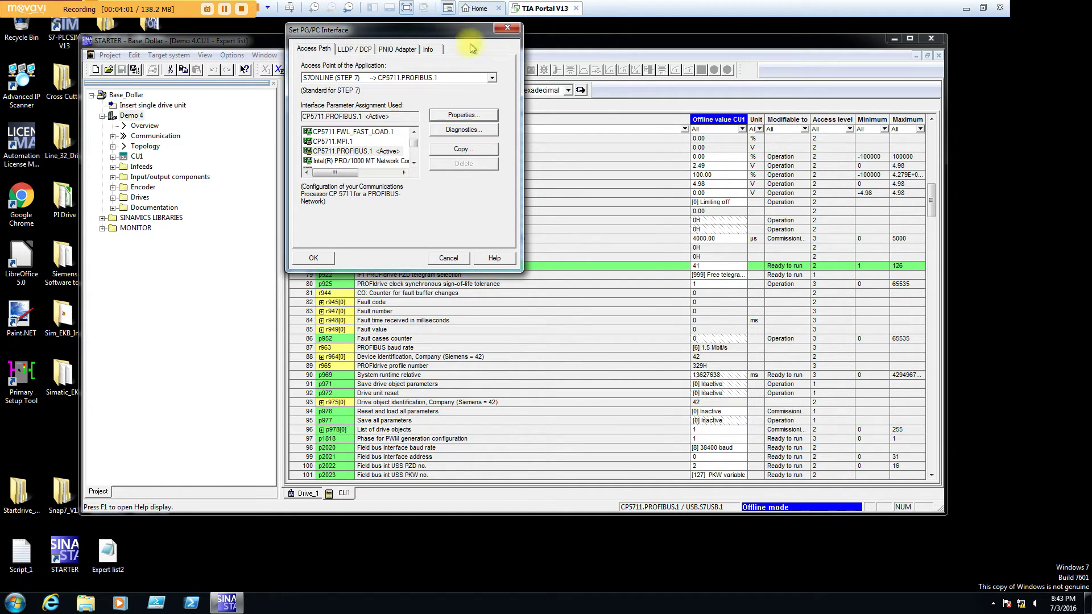
click(464, 129)
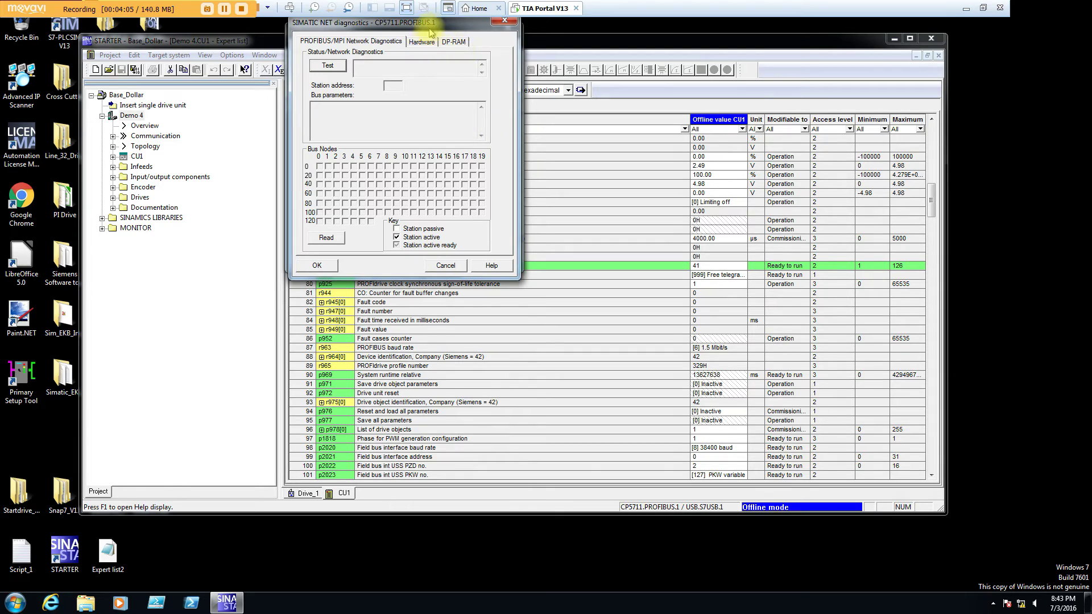
drag(429, 22, 680, 60)
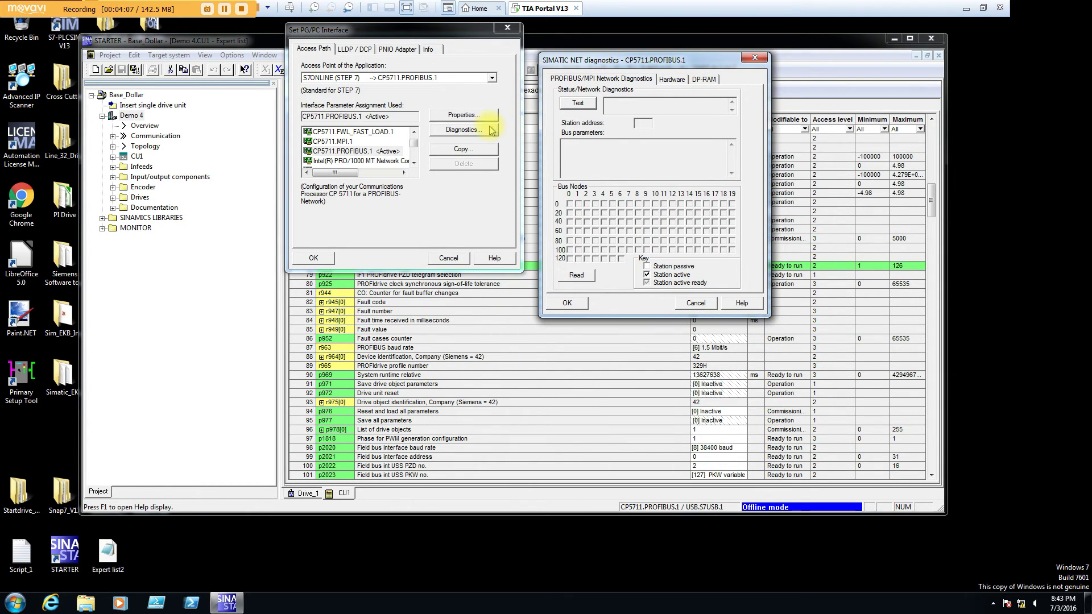
- Run the network test and scroll through error 0x031a: no active PROFIBUS/MPI network
click(581, 107)
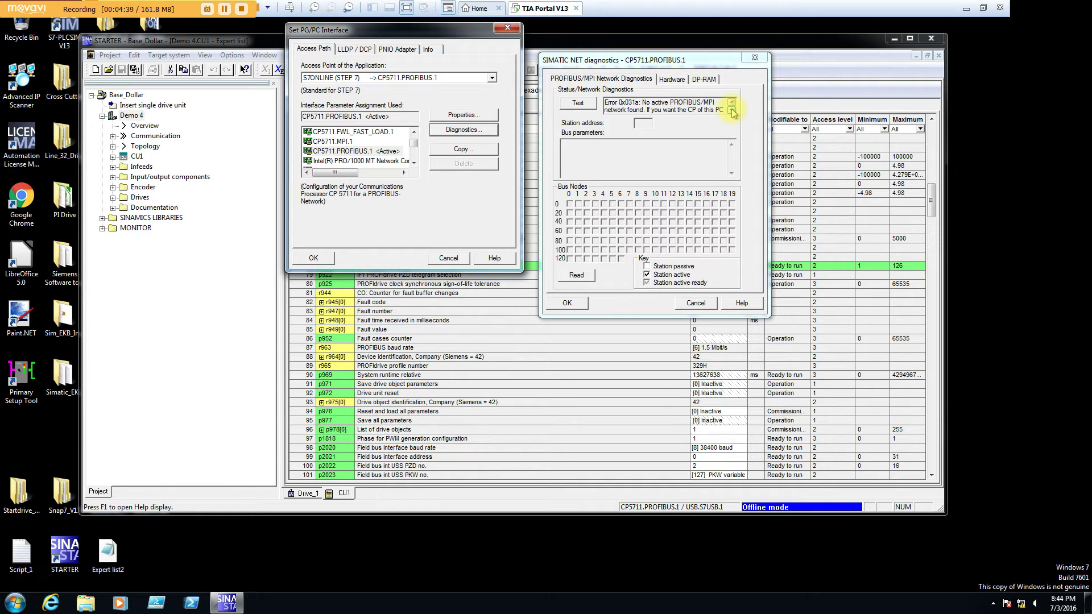
click(732, 111)
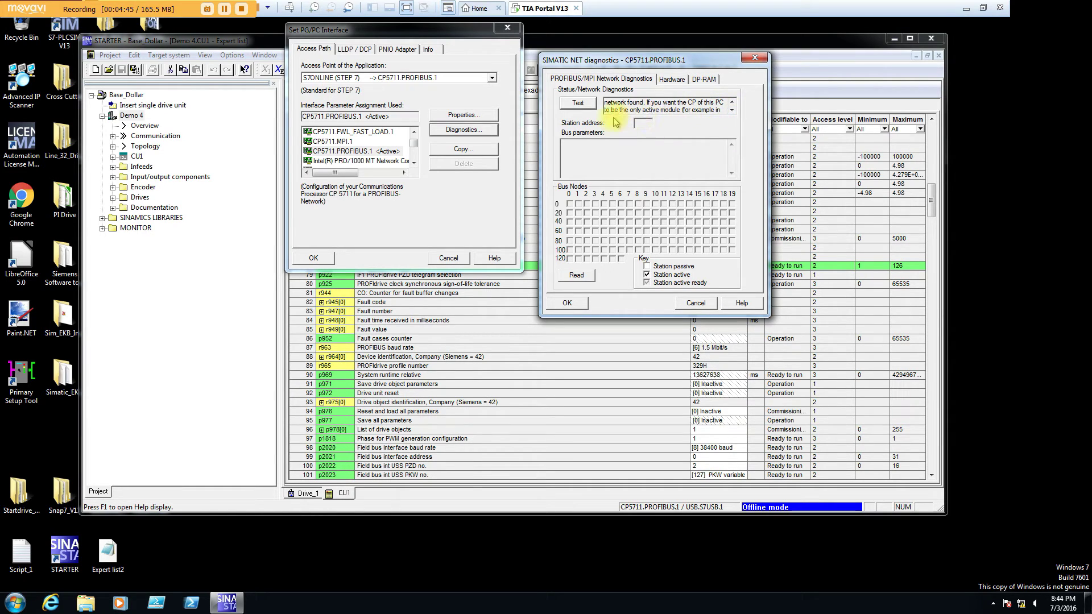
click(732, 111)
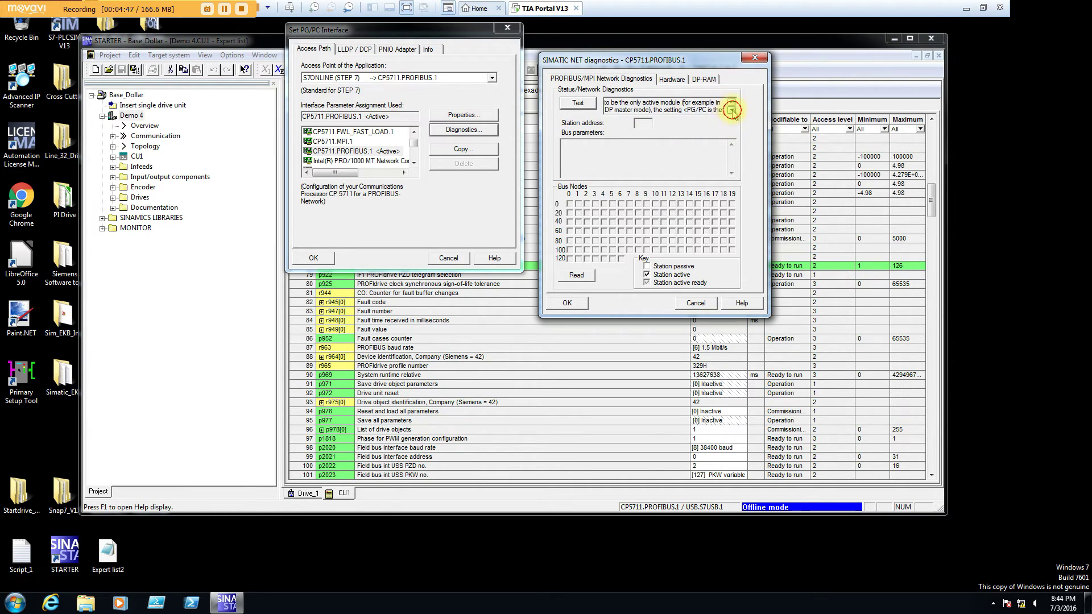
click(733, 111)
click(732, 111)
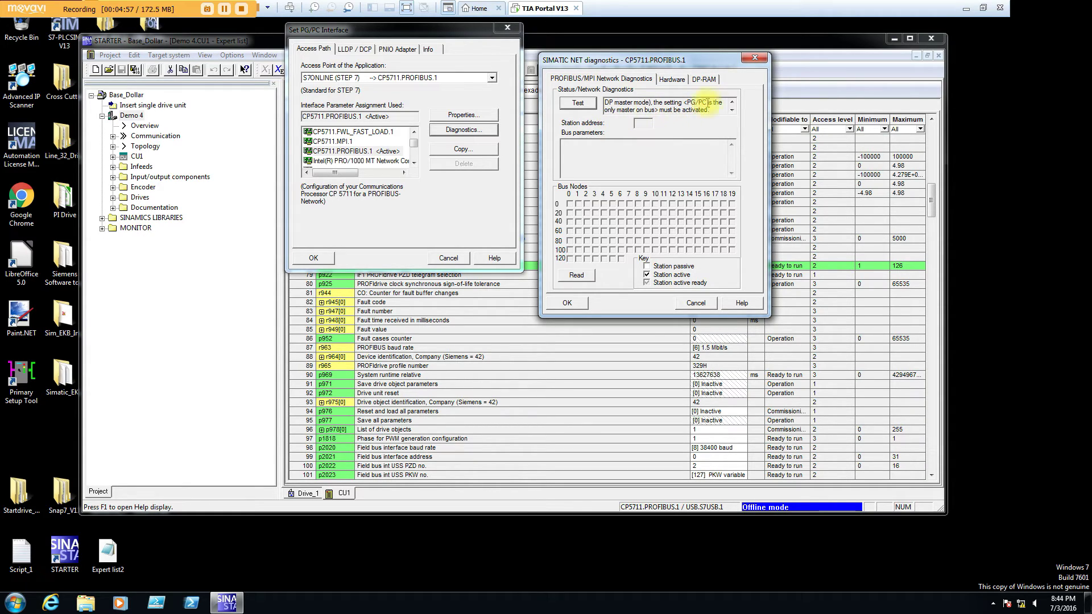
click(732, 102)
click(733, 103)
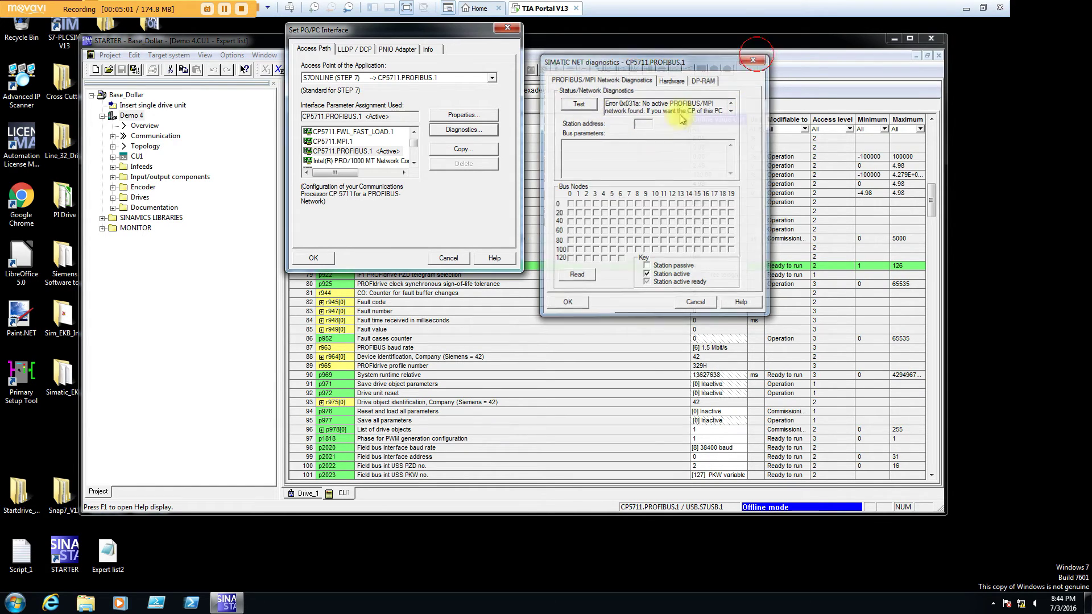
- Close diagnostics and enable 'PG/PC is the only master on bus' in the interface properties
click(755, 57)
click(476, 117)
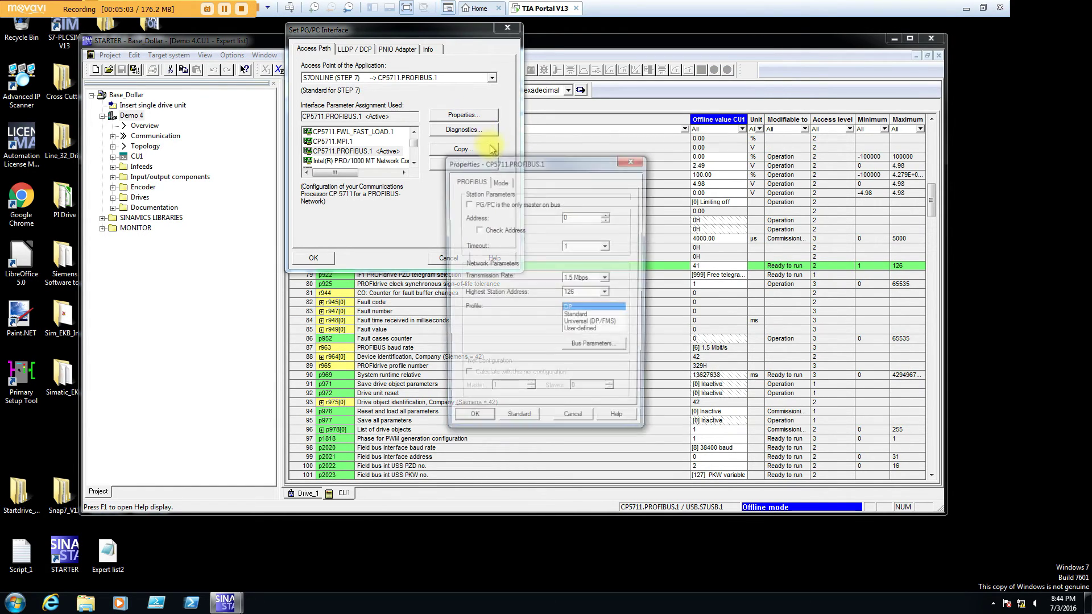
click(483, 203)
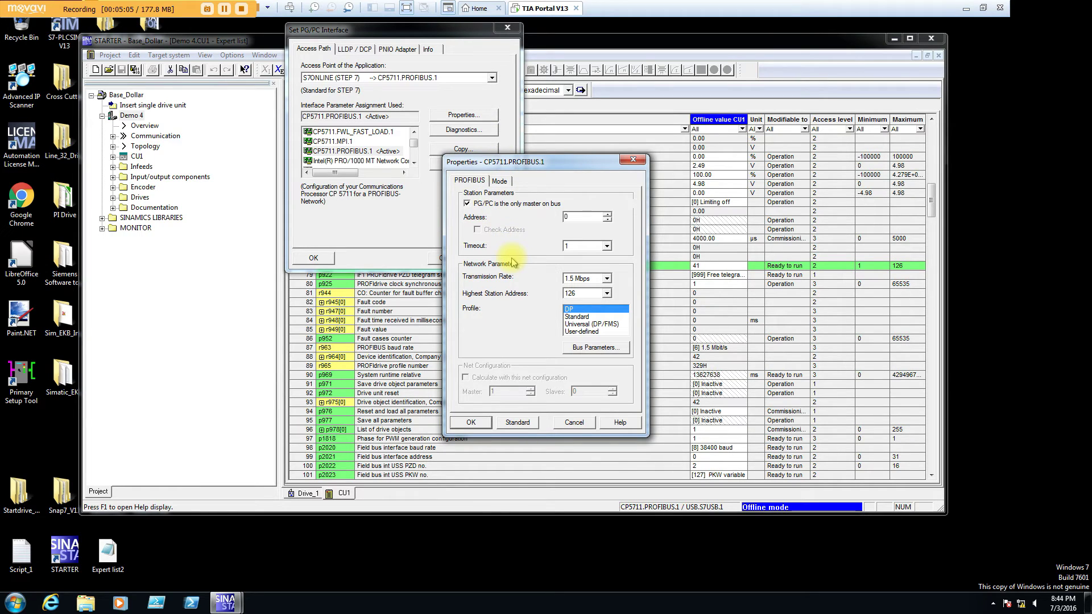
click(471, 422)
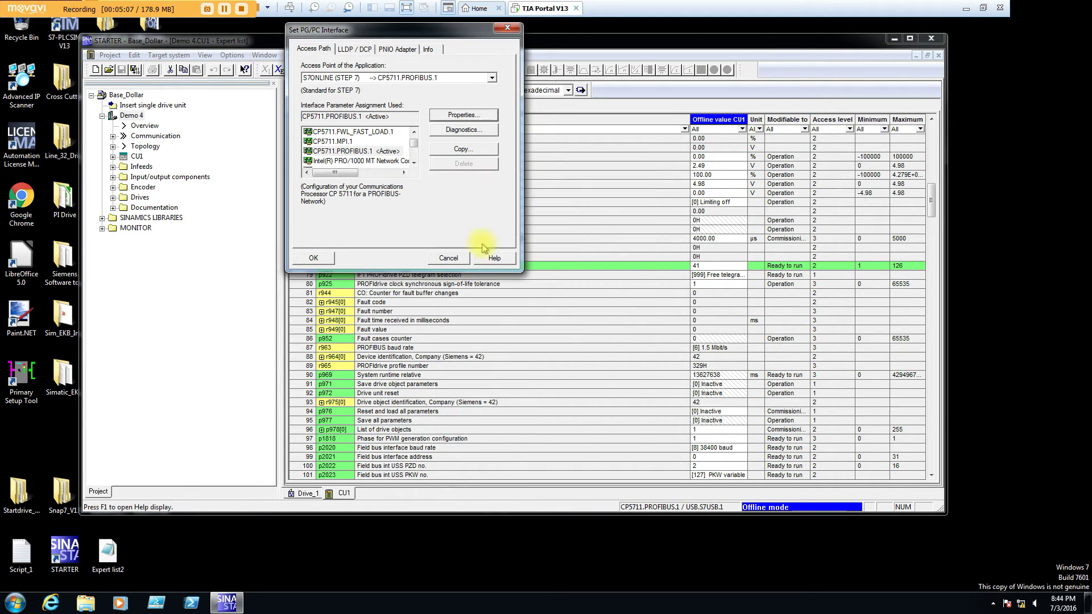
- Reopen diagnostics so the network test reports OK at 1500 kbps
click(480, 130)
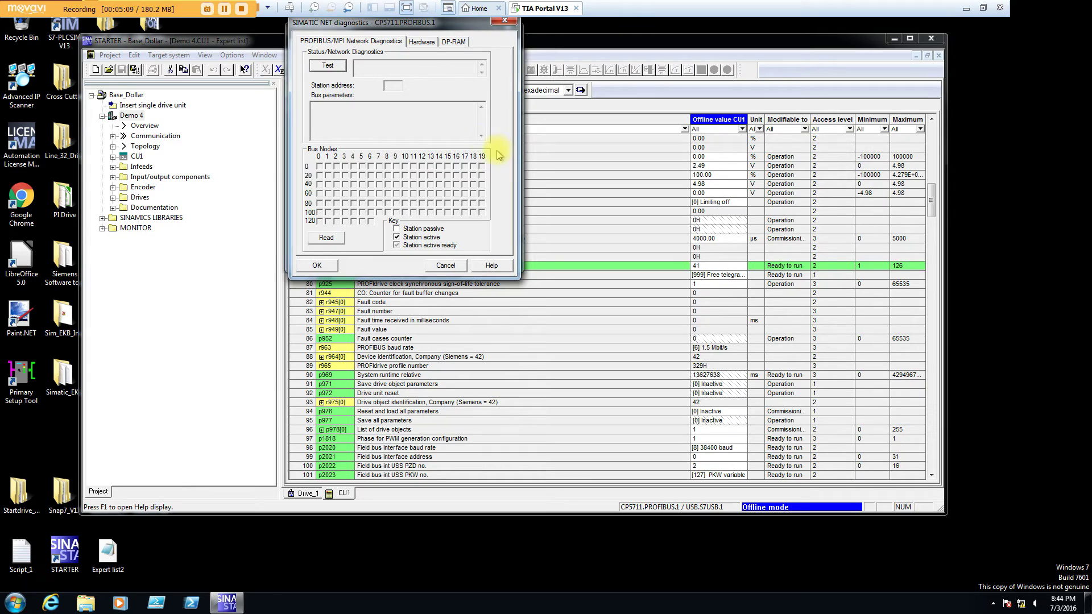
drag(412, 23, 594, 71)
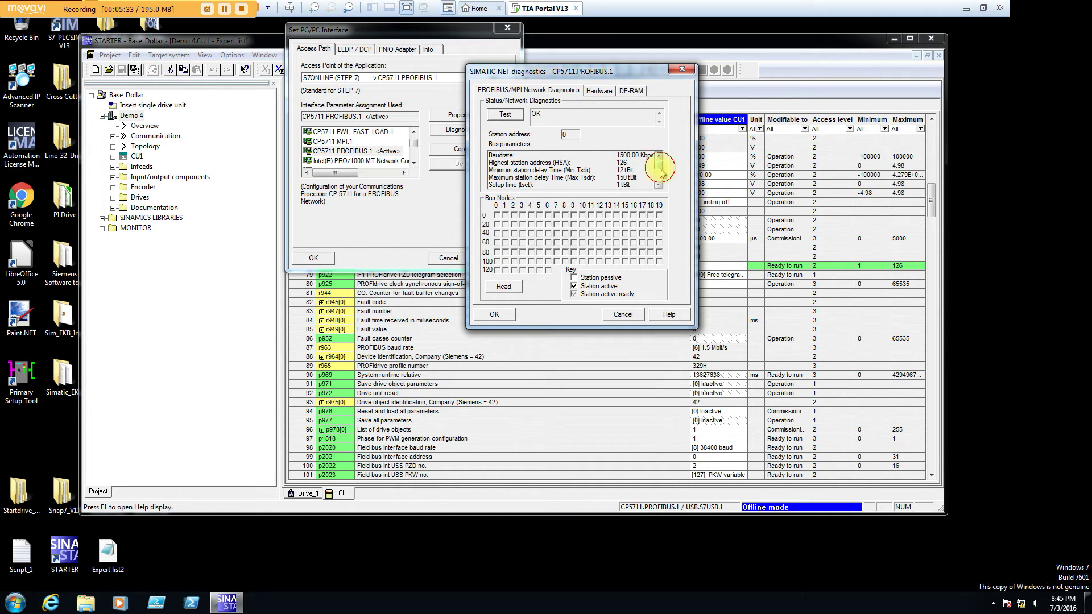
mouse_move(658, 165)
mouse_down()
mouse_move(663, 186)
mouse_move(667, 169)
mouse_up()
- Read the bus nodes so the station grid shows station 0 as active
click(517, 290)
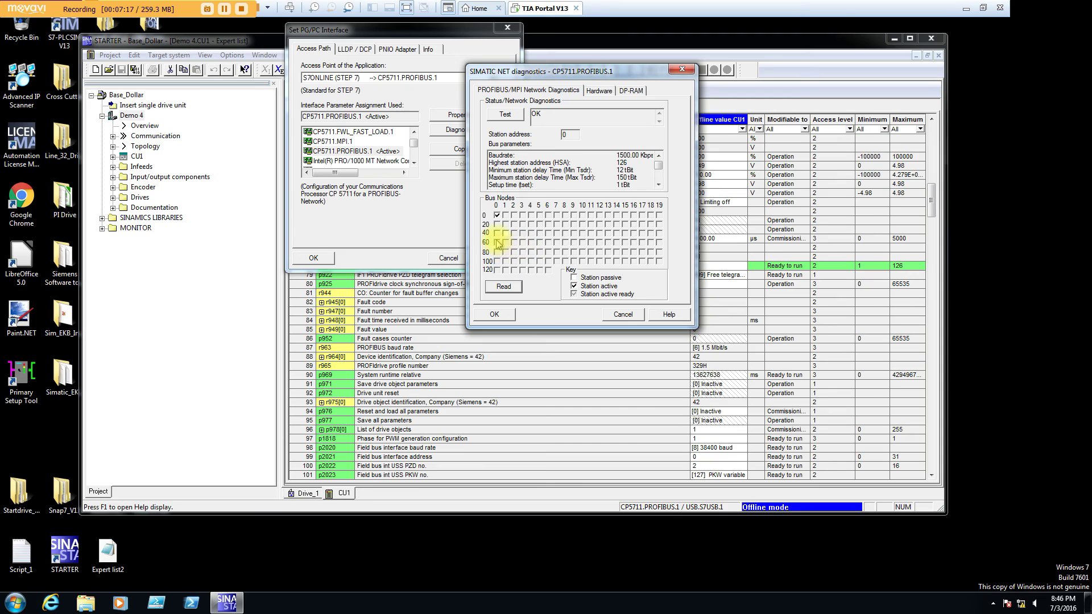
- Close the SIMATIC NET diagnostics with OK, leaving Set PG/PC Interface on CP5711.PROFIBUS.1
click(498, 316)
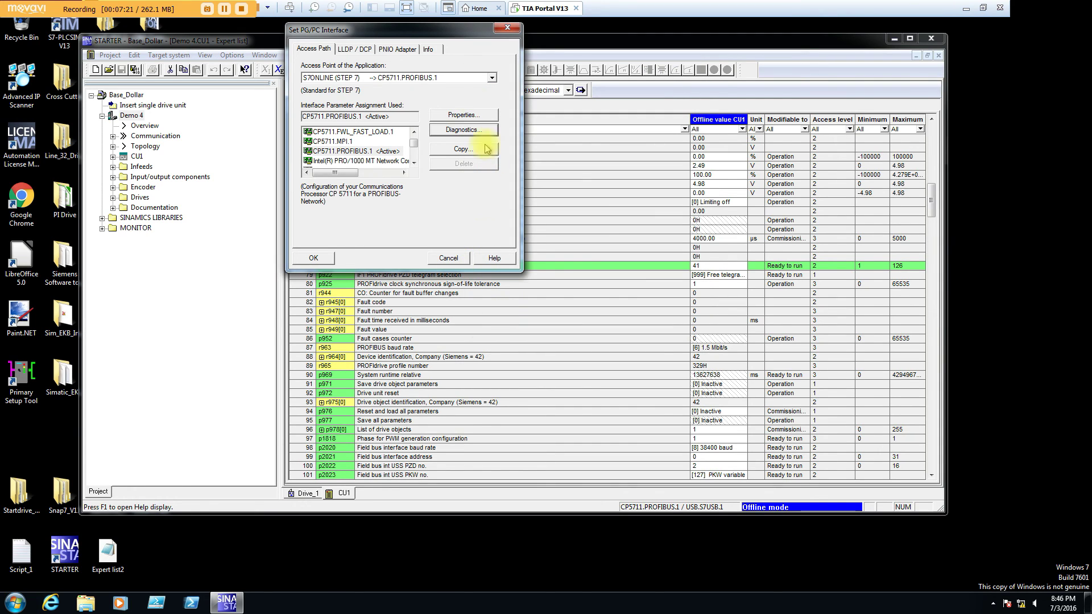
drag(450, 40, 481, 38)
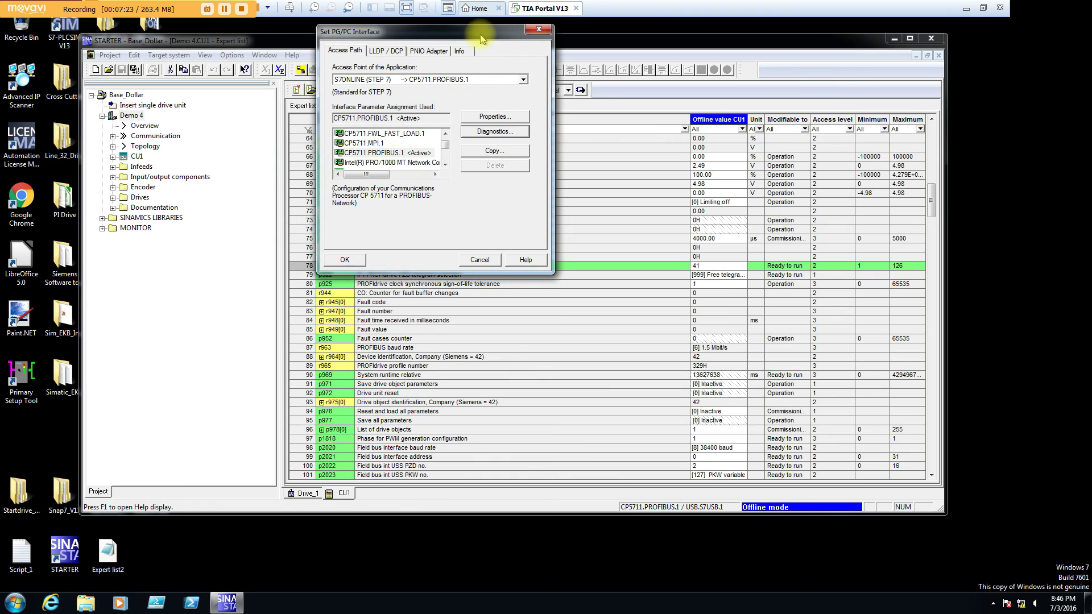